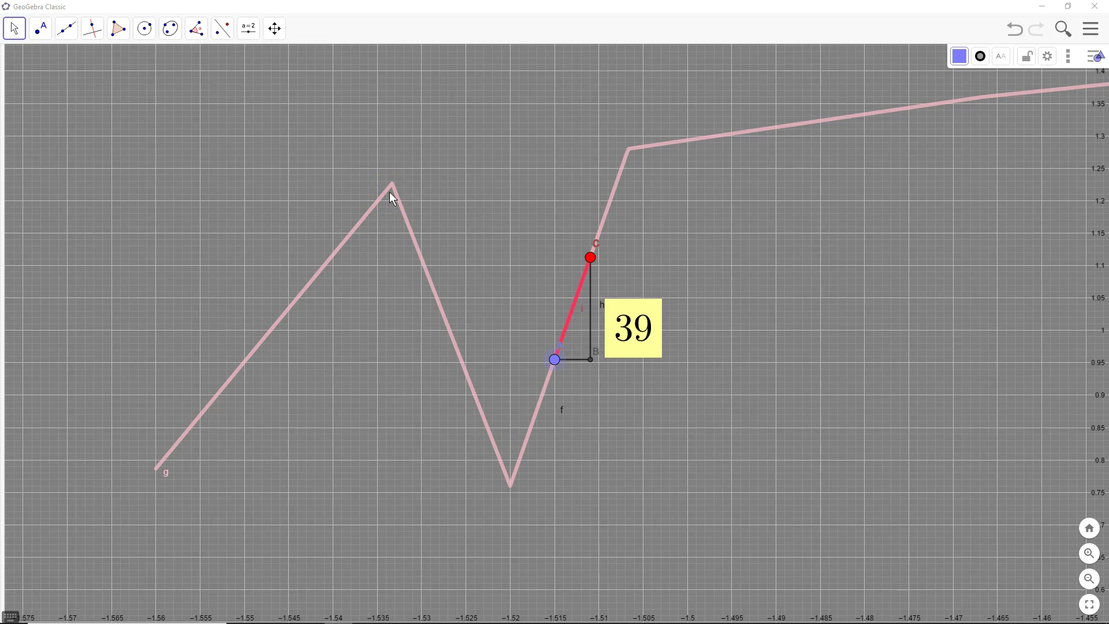
Step: Zoom out and drag the view left so more of pink curve g shows
scroll(370, 335, "down", 5)
scroll(368, 337, "down", 8)
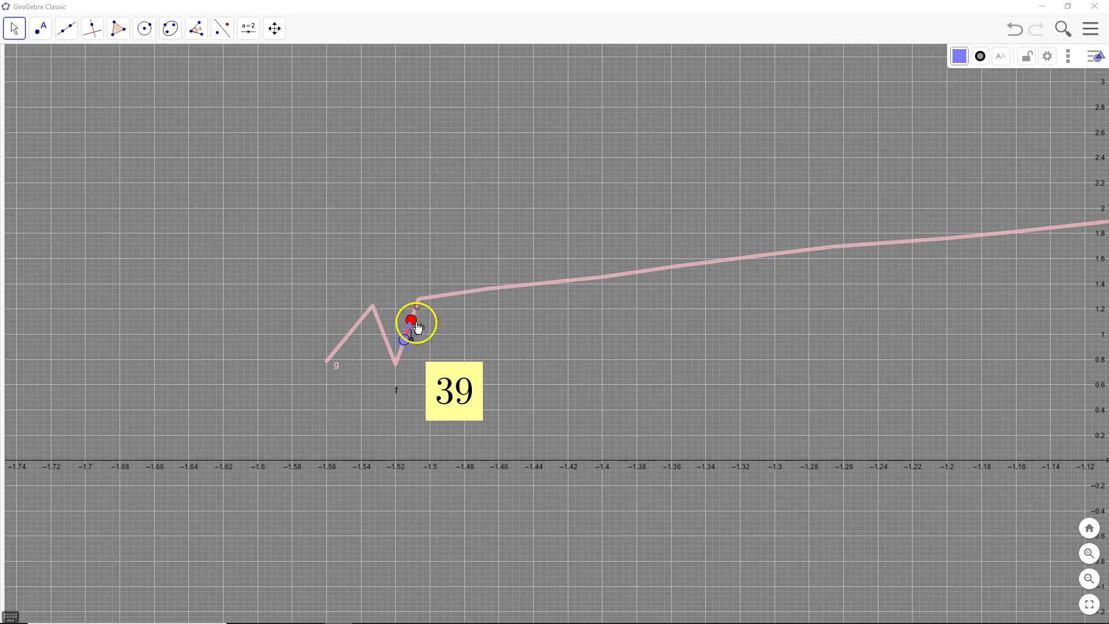
scroll(494, 399, "down", 5)
left_click(741, 248)
left_click_drag(742, 248, 588, 237)
scroll(587, 236, "down", 8)
scroll(588, 237, "down", 3)
Step: Recentre and zoom out until curve g spans about x = -1.56 to 9.7, then open the view tools
left_click_drag(686, 186, 406, 198)
scroll(403, 198, "down", 3)
left_click(453, 186)
scroll(453, 186, "down", 3)
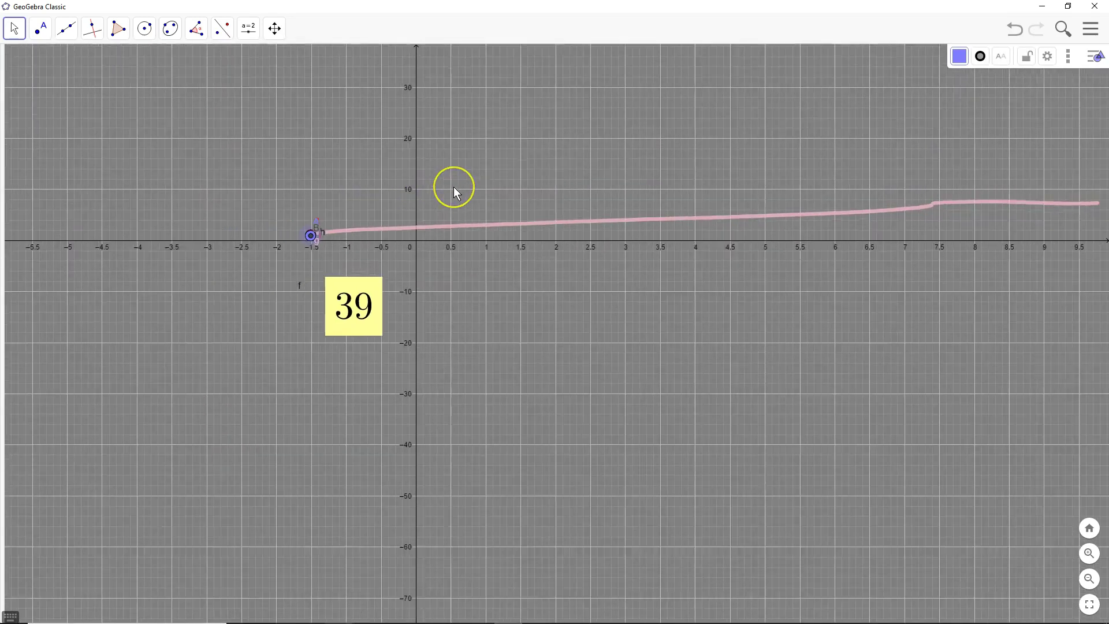
left_click(471, 285)
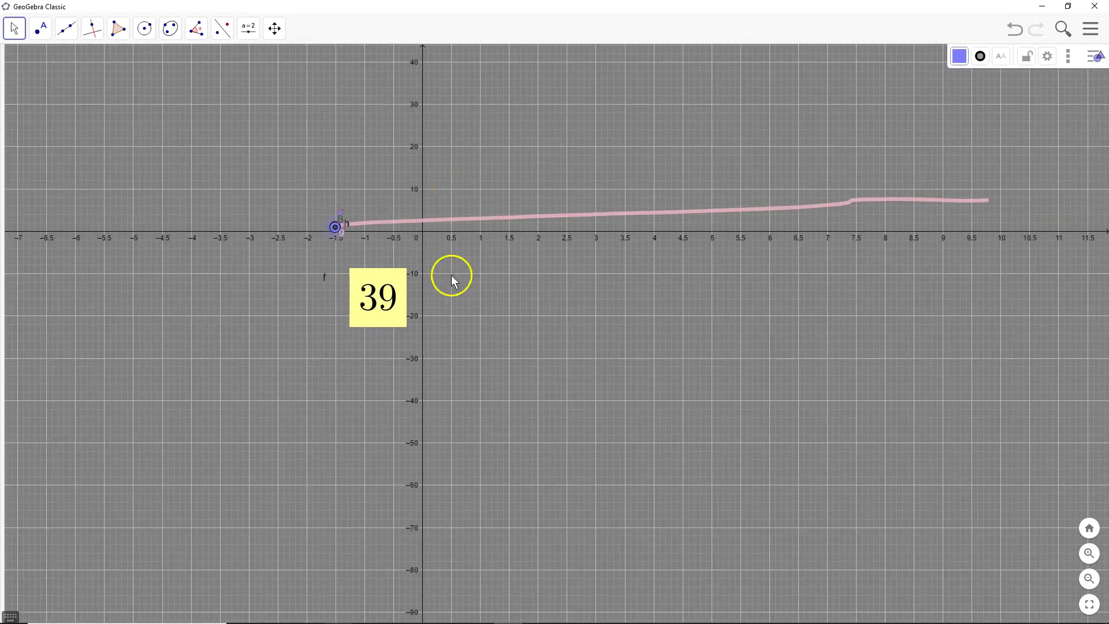
left_click(275, 29)
Step: Stretch the y-axis scale, pan, and zoom back near x = -1.5, where the slope-39 triangle sits
left_click(307, 69)
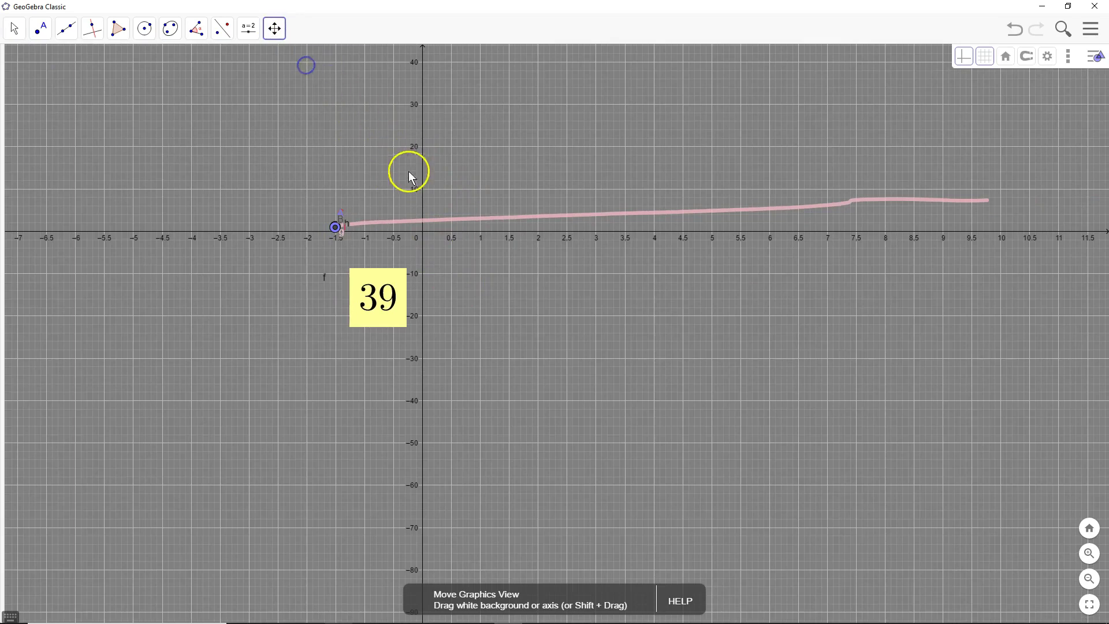
mouse_move(421, 206)
left_mouse_down()
mouse_move(428, 110)
mouse_move(439, 272)
mouse_move(426, 192)
left_mouse_up()
left_click_drag(500, 136, 436, 463)
scroll(435, 460, "down", 5)
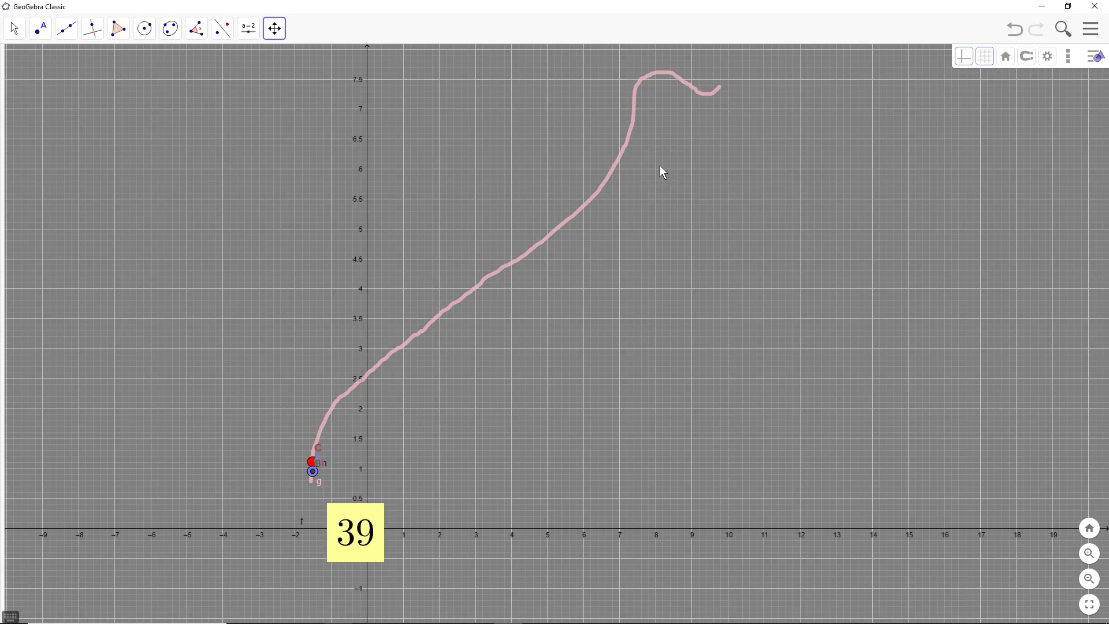
left_click_drag(486, 189, 599, 131)
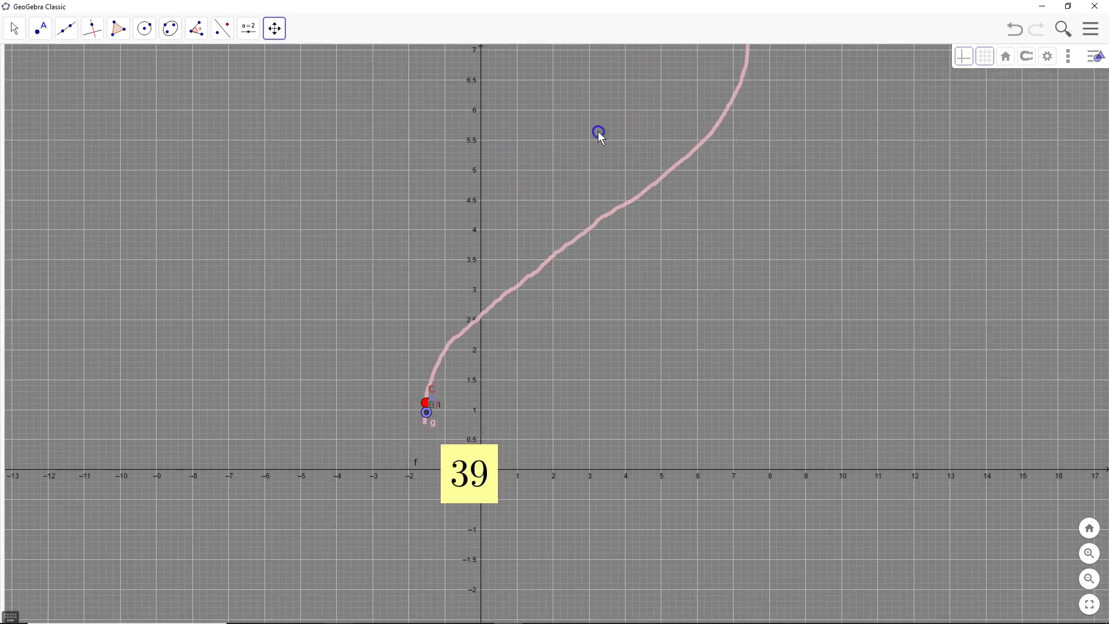
scroll(422, 383, "up", 6)
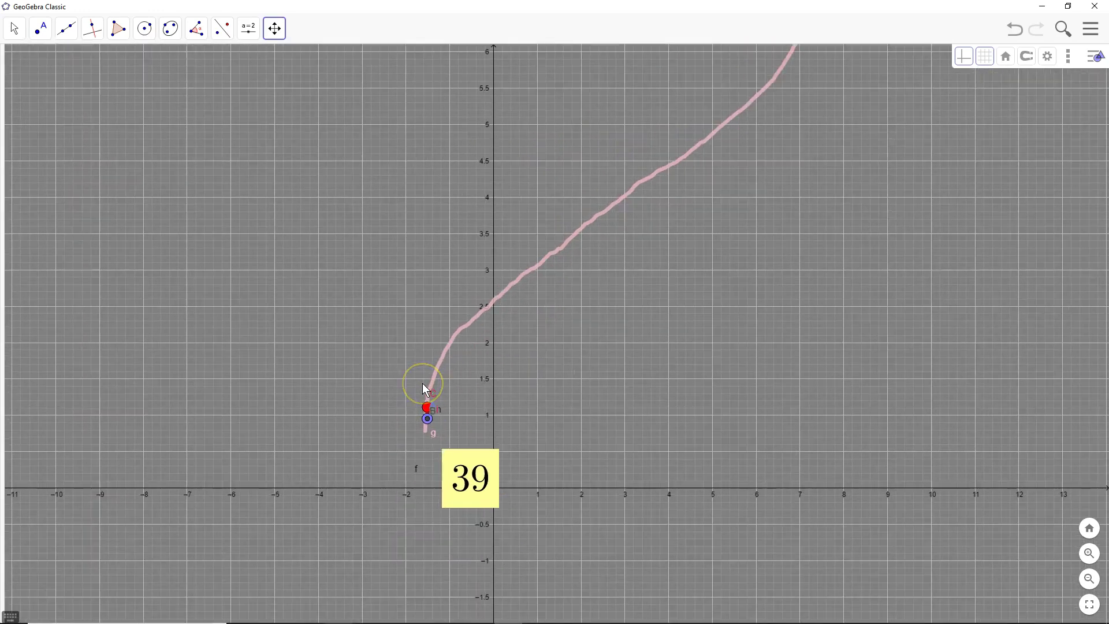
scroll(376, 328, "up", 7)
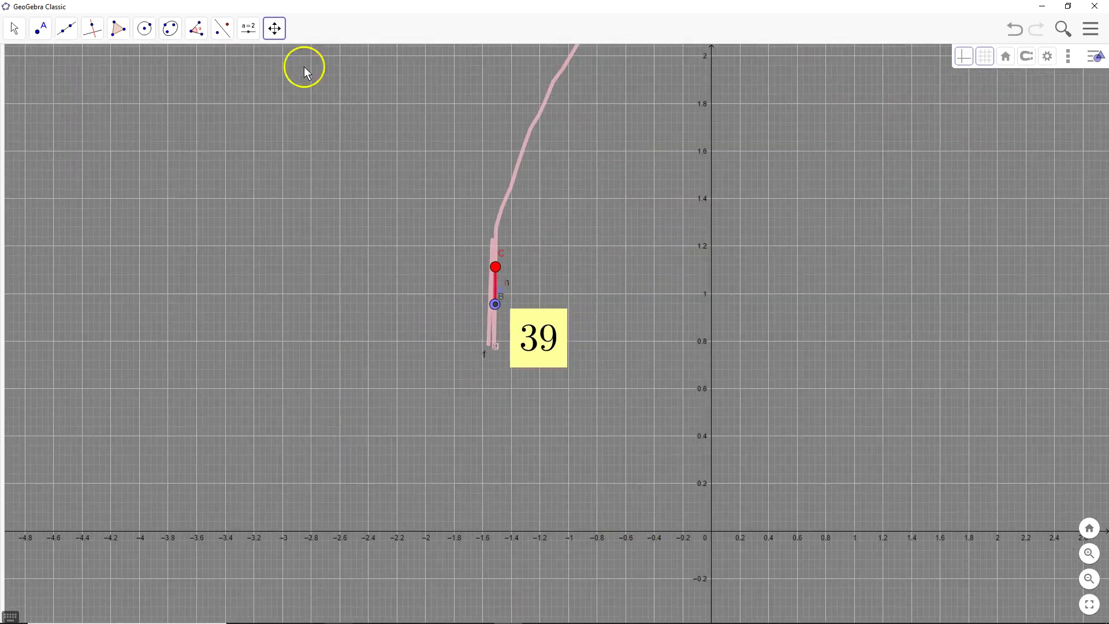
Step: Stretch the horizontal scale repeatedly and pan until the curve's corner is centred
left_click(274, 28)
left_click(329, 59)
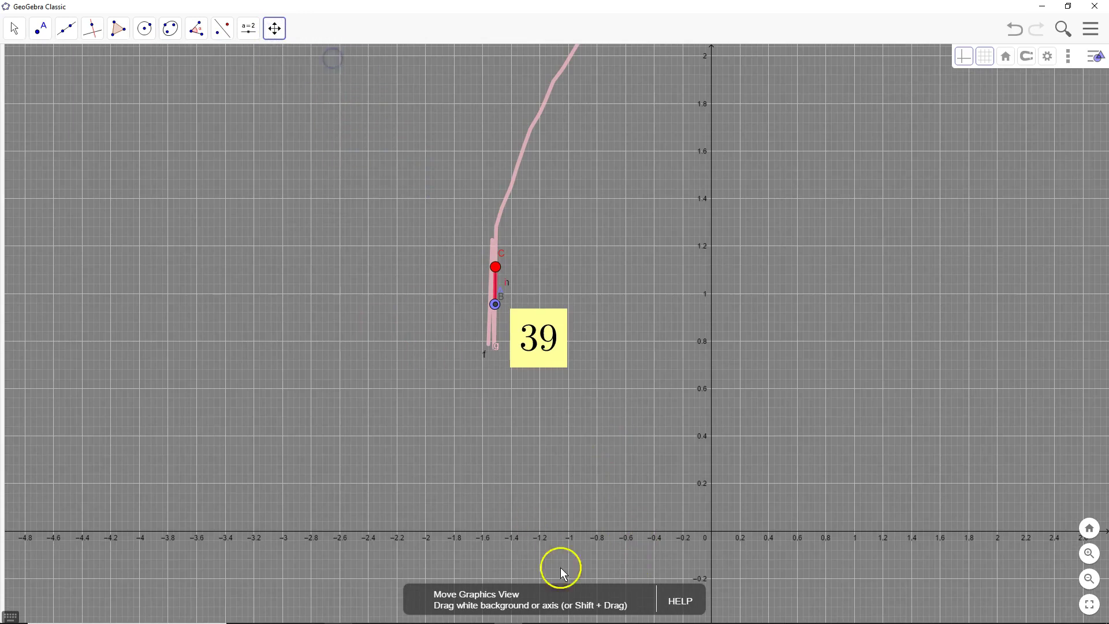
left_click_drag(627, 531, 531, 532)
left_click_drag(527, 342, 606, 359)
left_click_drag(396, 533, 520, 565)
left_click_drag(495, 524, 899, 493)
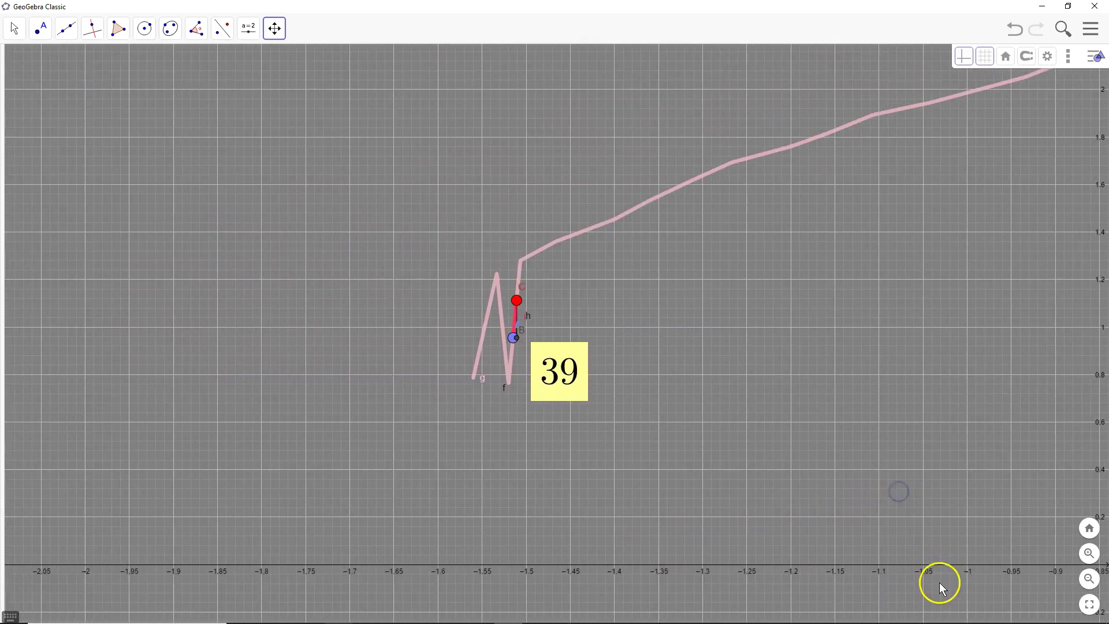
left_click_drag(942, 563, 1052, 434)
left_click_drag(834, 514, 857, 521)
left_click_drag(782, 528, 550, 520)
left_click_drag(503, 482, 793, 475)
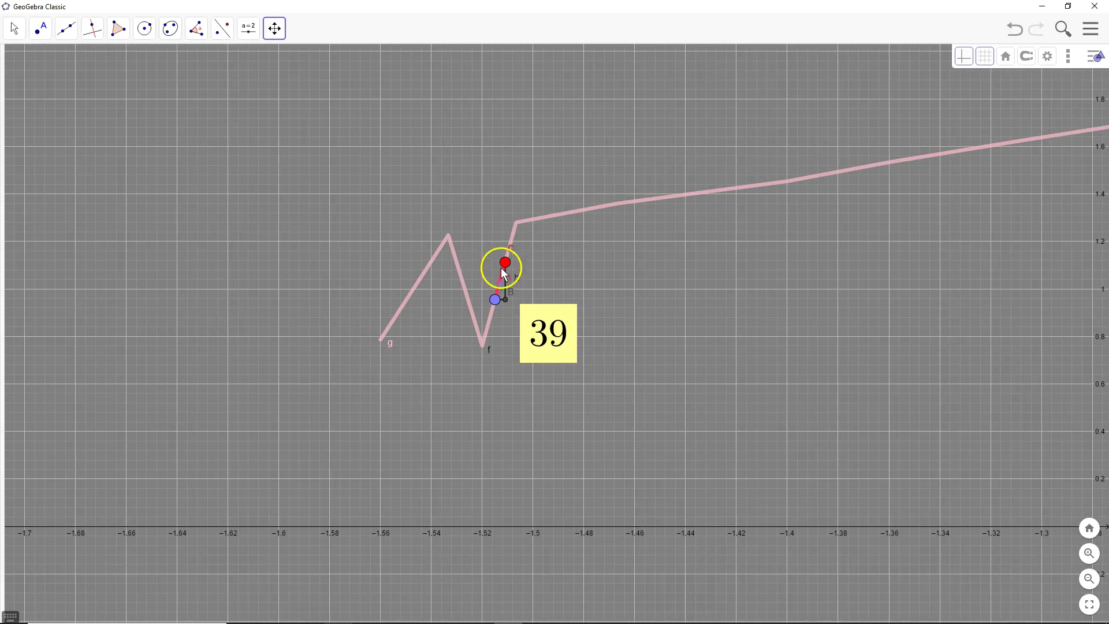
left_click_drag(504, 261, 755, 184)
Step: Drag secant points C and A onto the flatter right side, giving slope 1.4
left_click(15, 28)
left_click(553, 239)
left_click_drag(511, 295, 634, 225)
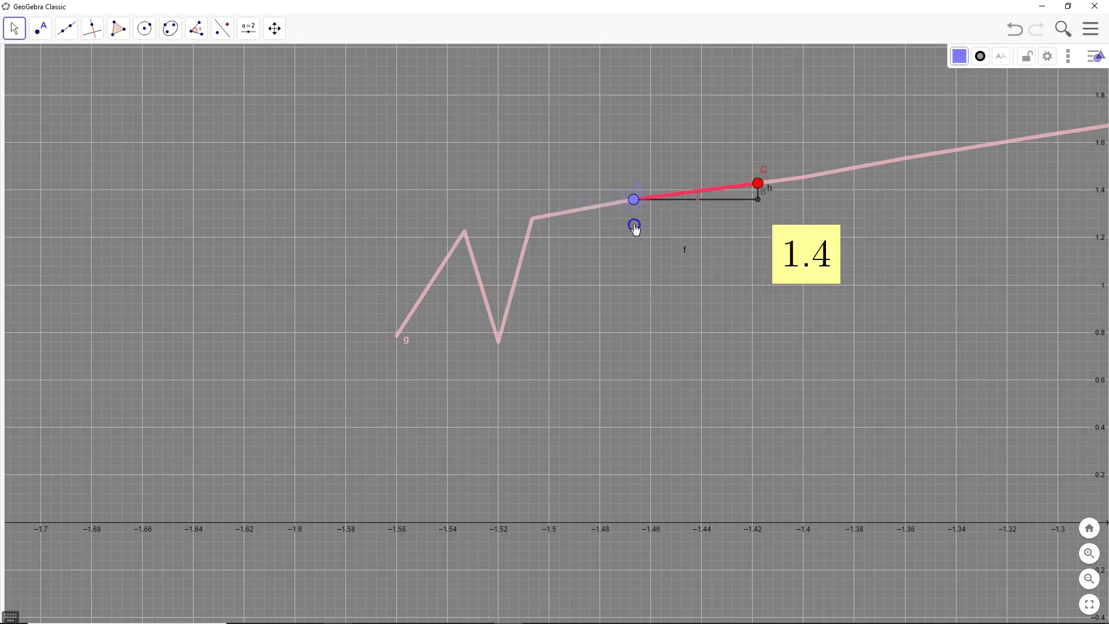
Step: Zoom in on the flatter side and start sliding C left along the curve toward A
scroll(746, 161, "up", 5)
scroll(747, 160, "up", 3)
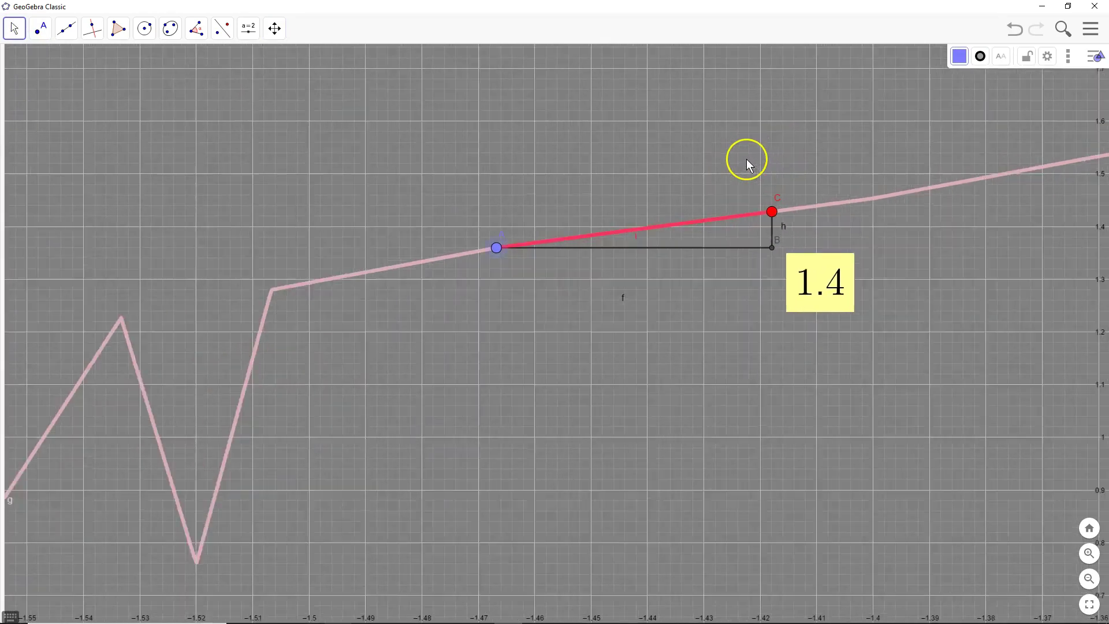
left_click(834, 310)
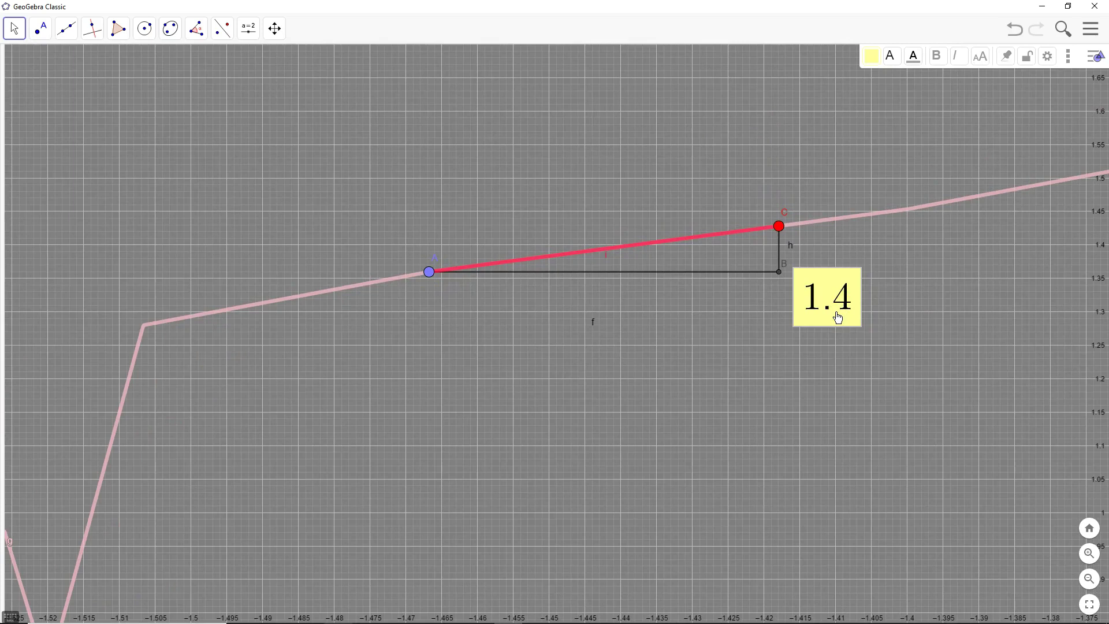
left_click(686, 289)
left_click_drag(778, 219, 638, 247)
left_click(470, 263)
left_click(688, 337)
Step: Keep shortening the secant so it spans about x = -1.478 to -1.468 (slope 1.42, then 2)
left_click(641, 246)
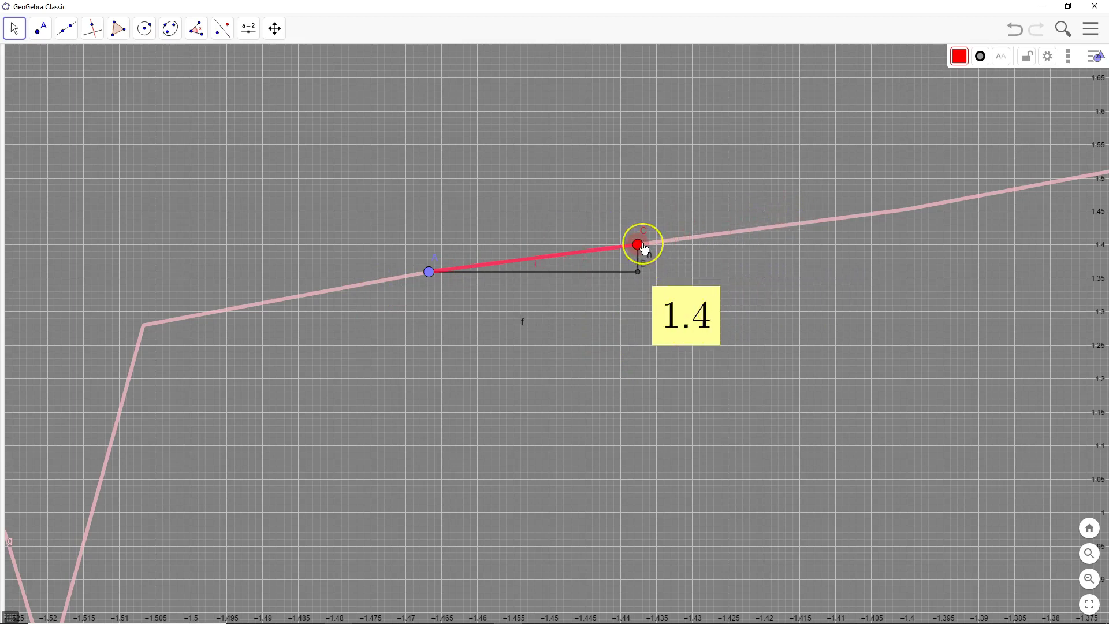
left_click(694, 353)
left_click(681, 295)
left_click(638, 247)
left_click_drag(640, 248, 540, 291)
scroll(441, 252, "up", 10)
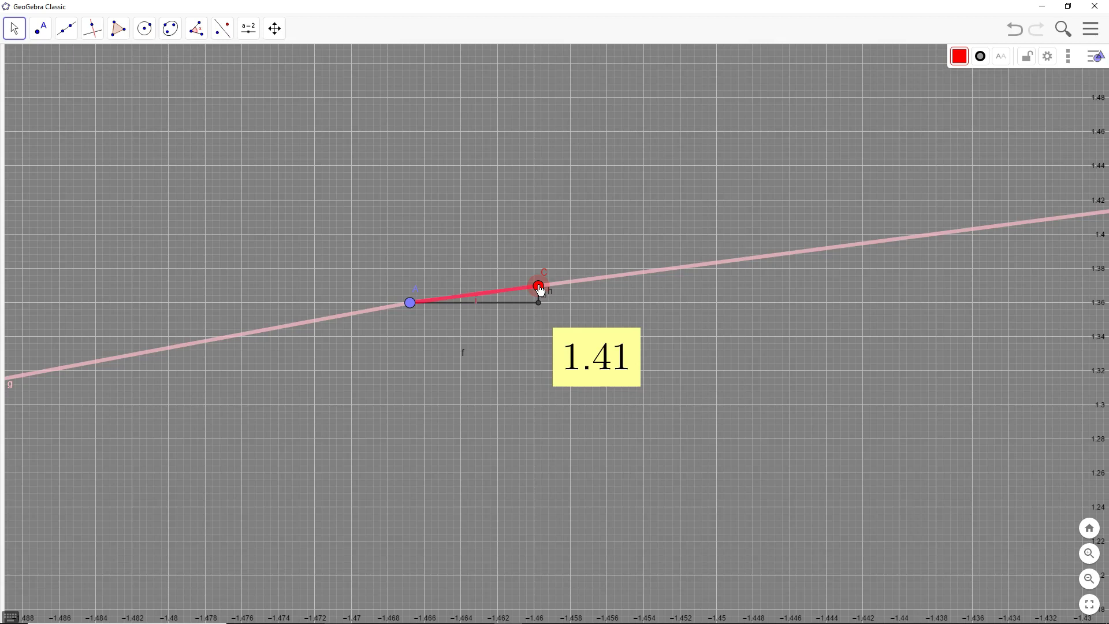
left_click_drag(541, 291, 495, 293)
left_click(552, 390)
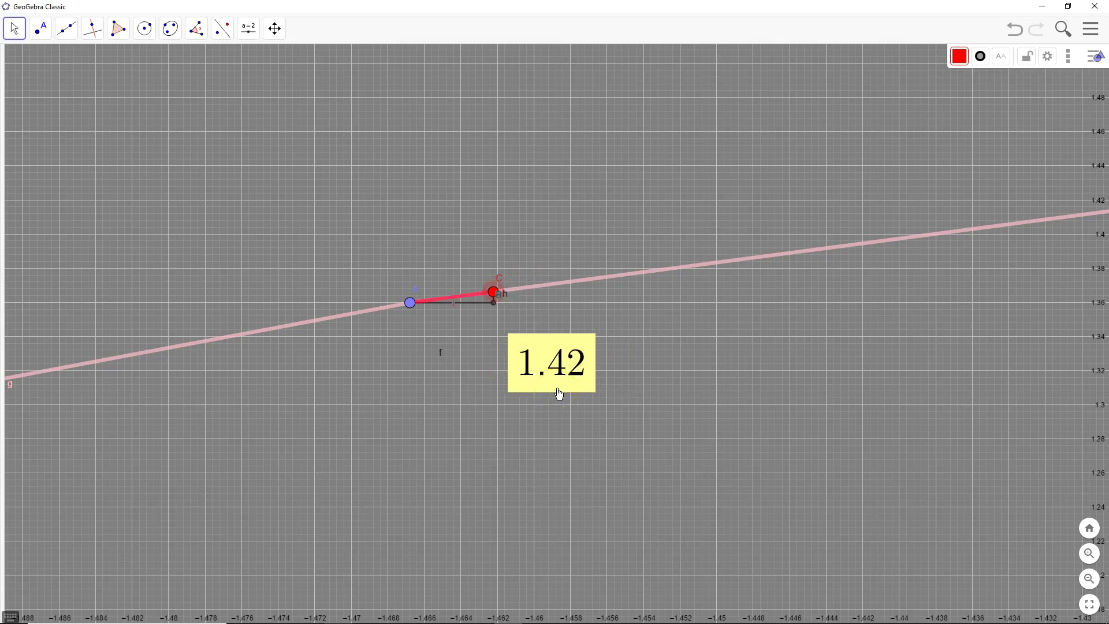
left_click(512, 343)
left_click(460, 302)
Step: Slide A left along g and adjust C so the secant slope reads 2
left_click_drag(406, 315, 201, 346)
left_click_drag(491, 293, 382, 315)
left_click_drag(322, 261, 545, 200)
scroll(544, 200, "up", 5)
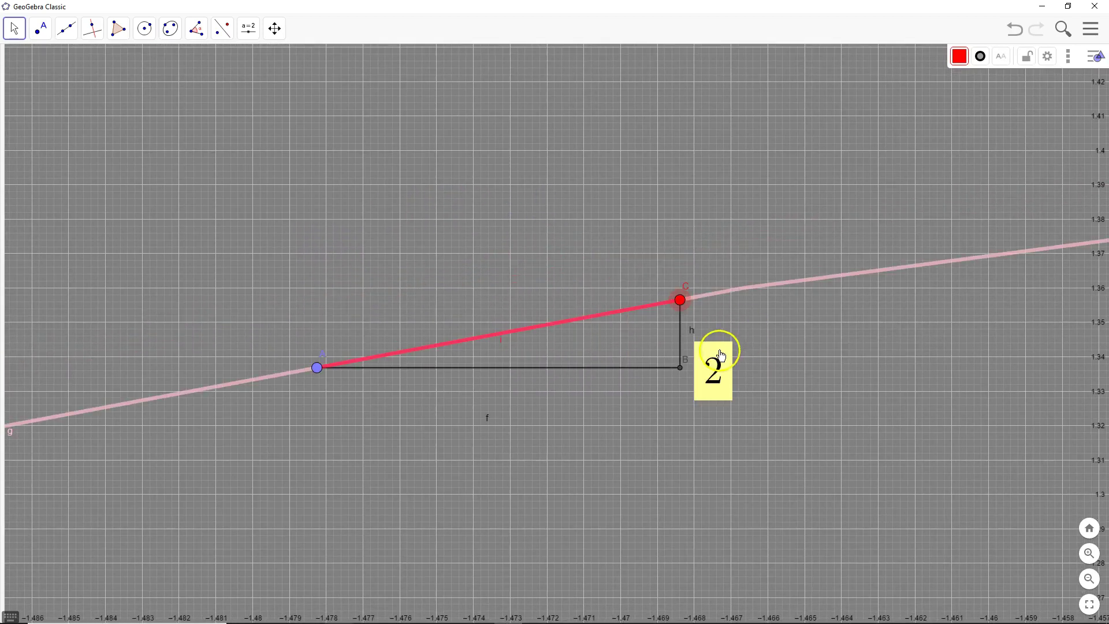
mouse_move(684, 306)
left_mouse_down()
mouse_move(365, 380)
mouse_move(699, 293)
left_mouse_up()
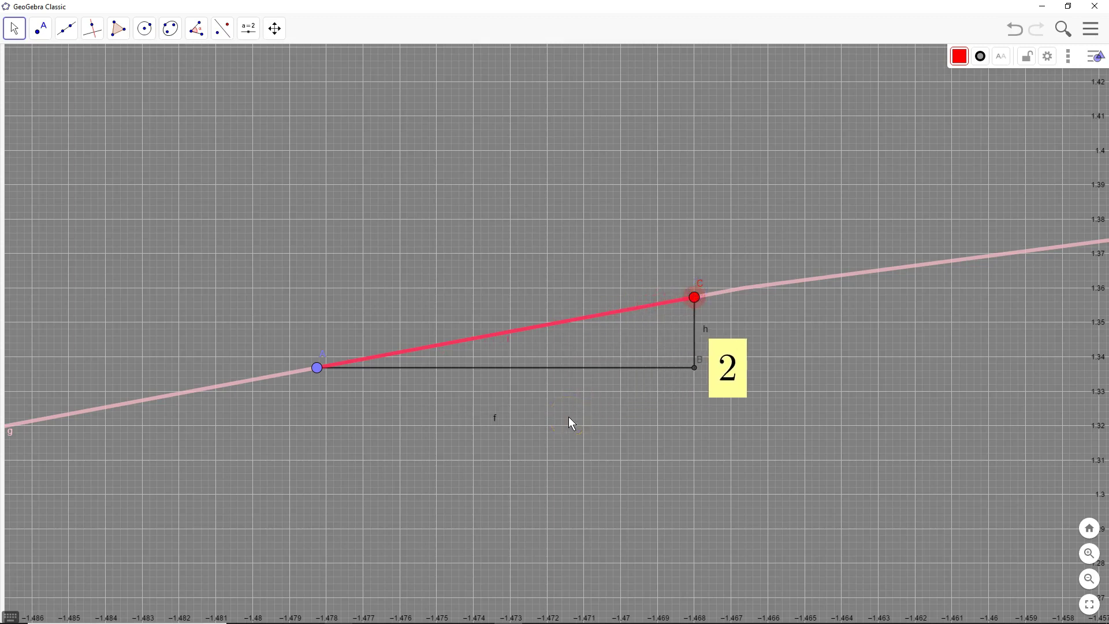
left_click_drag(696, 298, 780, 306)
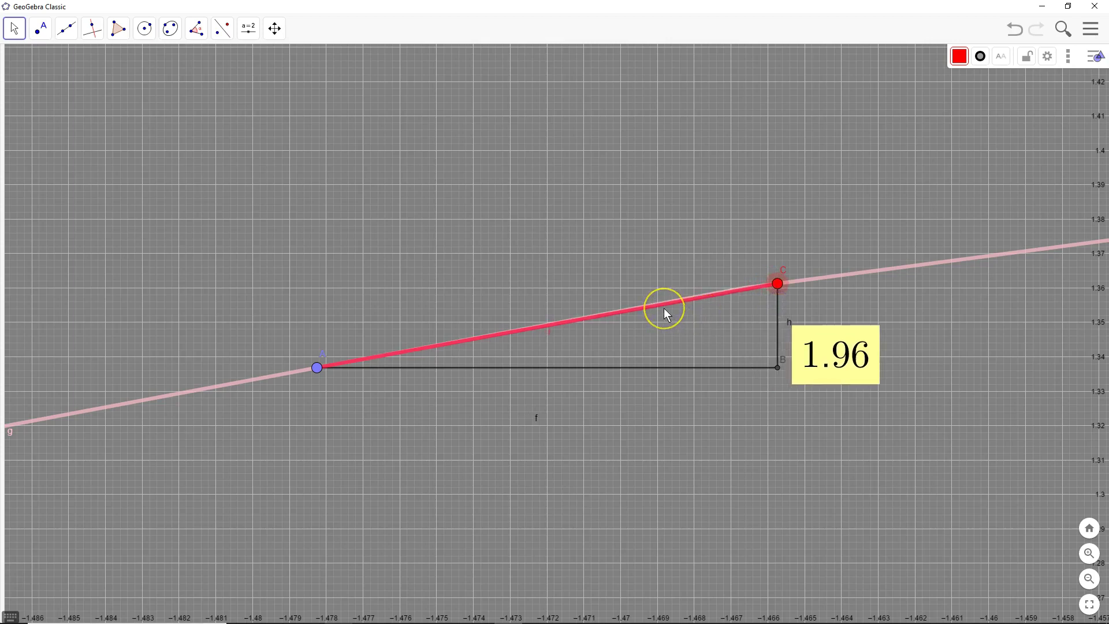
Step: Zoom in and place C right of A, spanning about x = -1.4783 to -1.4768 at slope 2
scroll(663, 307, "up", 4)
scroll(664, 307, "up", 1)
left_click_drag(857, 266, 398, 320)
scroll(714, 220, "up", 5)
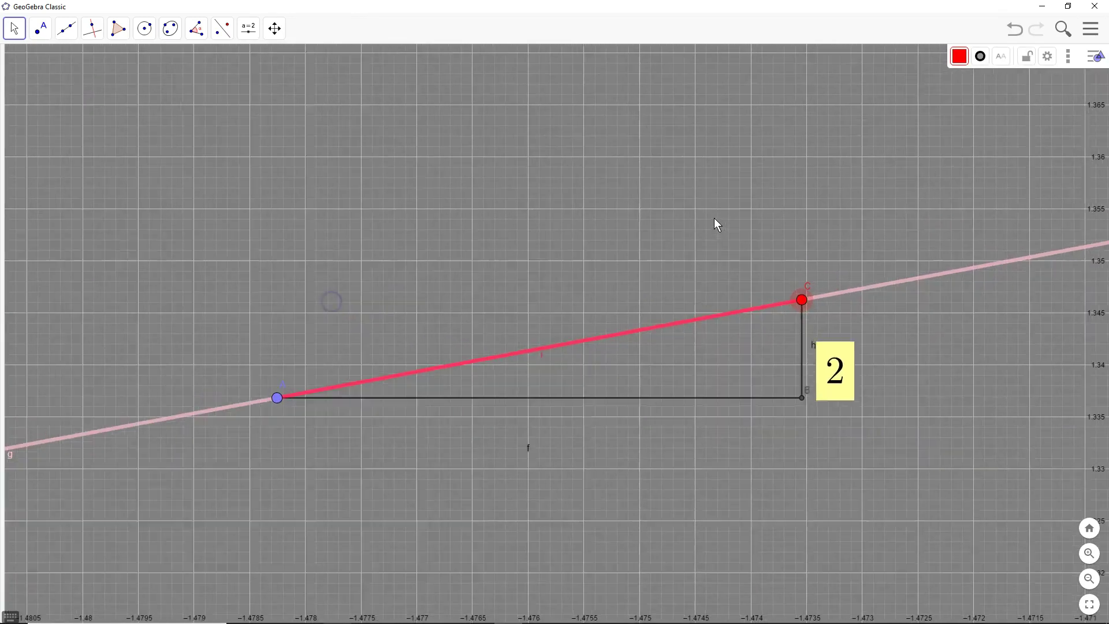
left_click_drag(831, 337, 68, 460)
left_click(246, 431)
left_click_drag(213, 418, 495, 292)
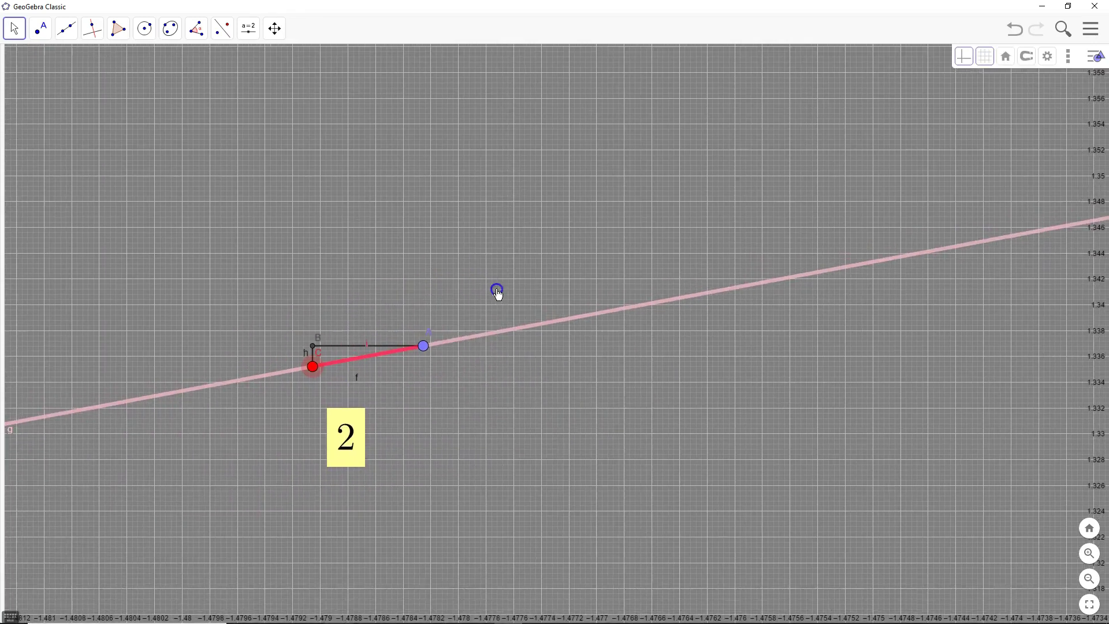
scroll(496, 289, "up", 1)
scroll(496, 289, "up", 1)
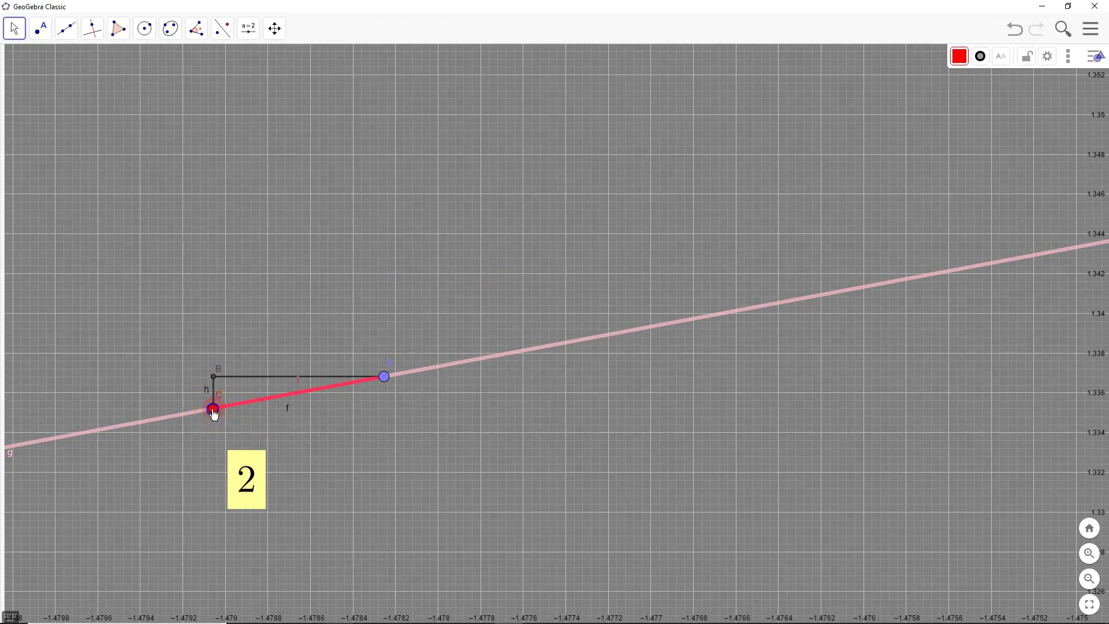
left_click_drag(214, 411, 701, 372)
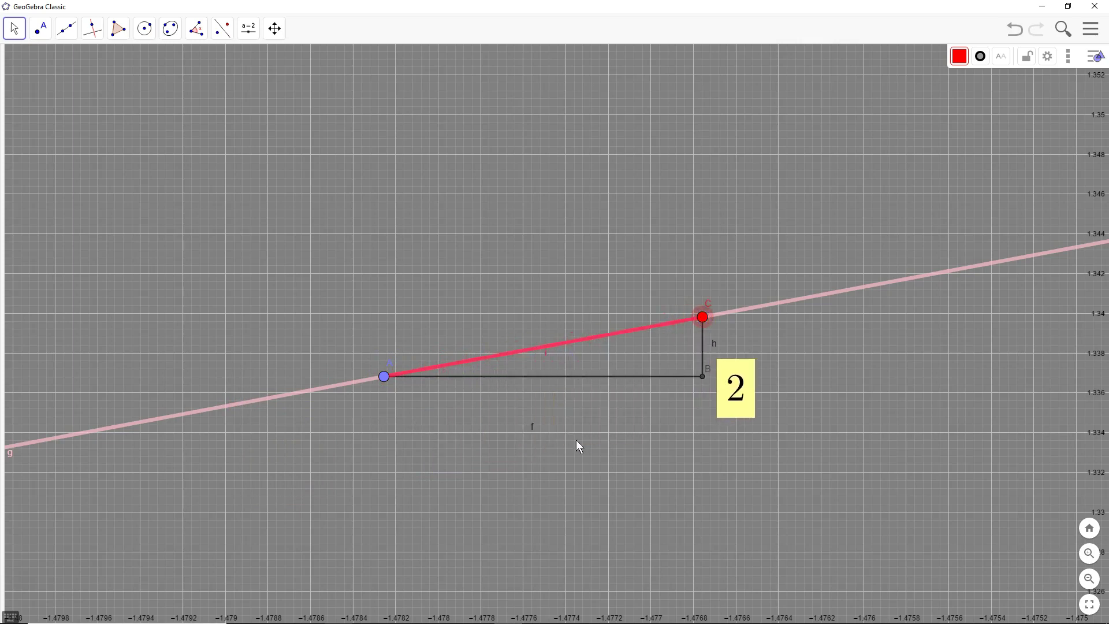
Step: Zoom out toward the corner, dragging A down the steep side and C toward the kink
scroll(336, 425, "down", 10)
left_click_drag(380, 364, 781, 200)
scroll(763, 225, "down", 5)
scroll(764, 226, "down", 5)
left_click_drag(852, 245, 334, 379)
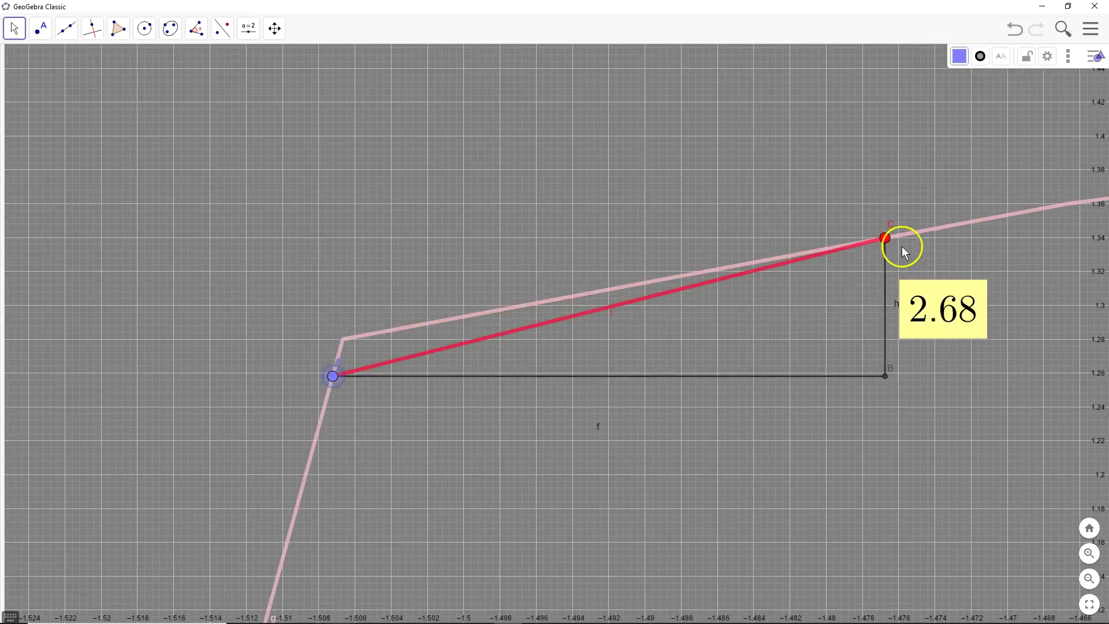
left_click_drag(891, 243, 553, 166)
Step: Zoom in on triangle ABC and slide C nearer the corner near x = -1.507, slope 39
scroll(352, 306, "up", 4)
scroll(553, 165, "up", 5)
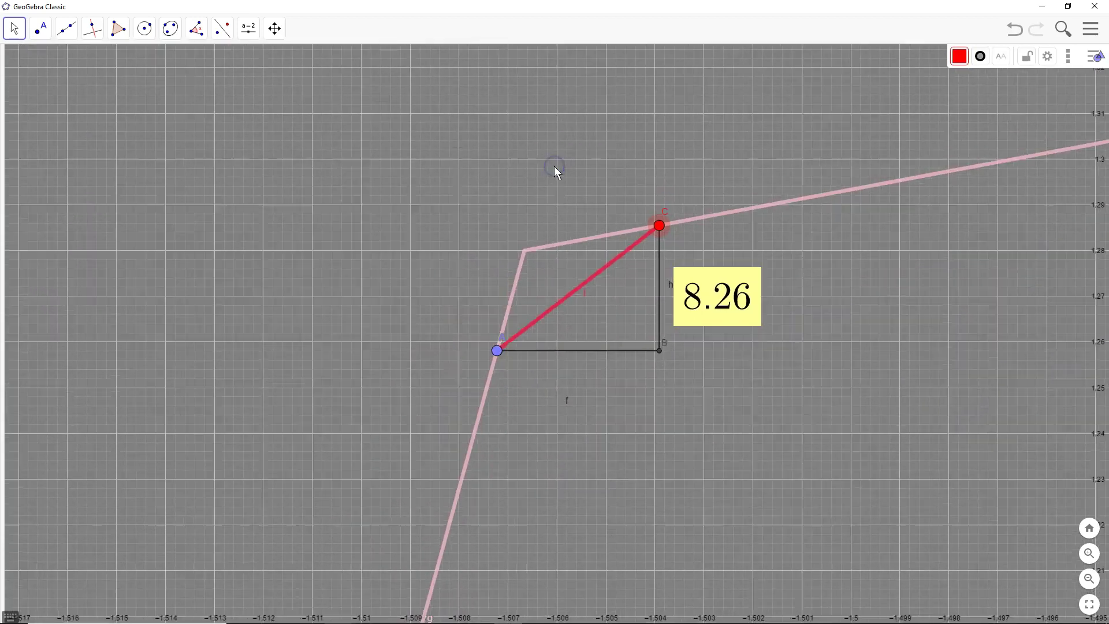
scroll(553, 165, "up", 3)
left_click_drag(631, 235, 645, 70)
scroll(616, 168, "up", 3)
scroll(616, 174, "up", 2)
scroll(645, 70, "up", 3)
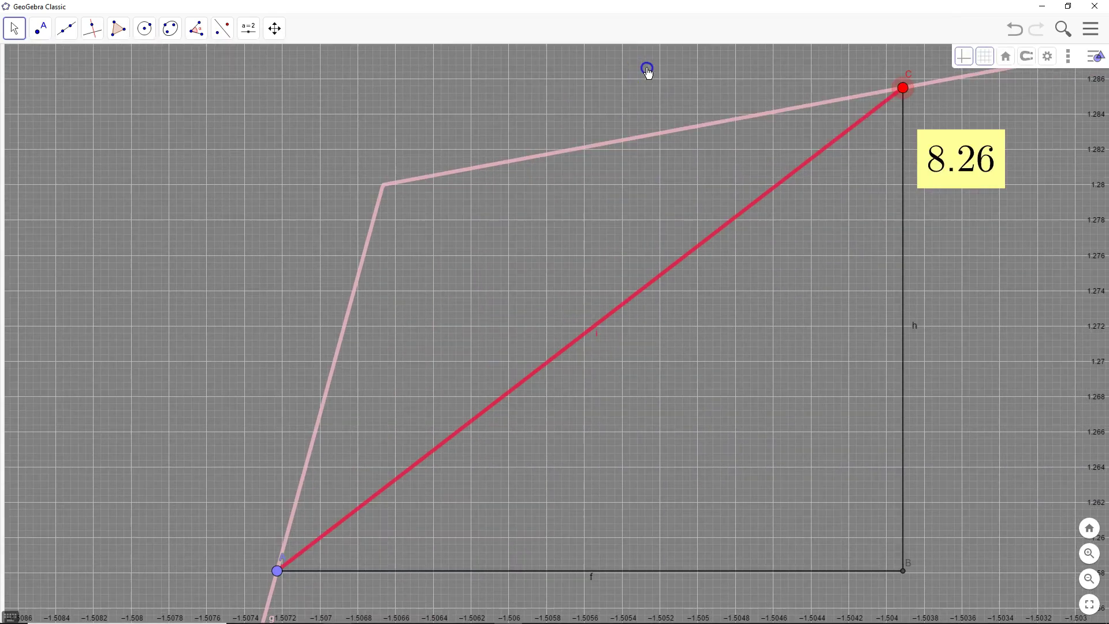
left_click_drag(893, 115, 362, 266)
Step: Slide C and A up the steep side to the corner, keeping the secant slope at 39
left_click(324, 432)
left_click_drag(272, 593, 326, 368)
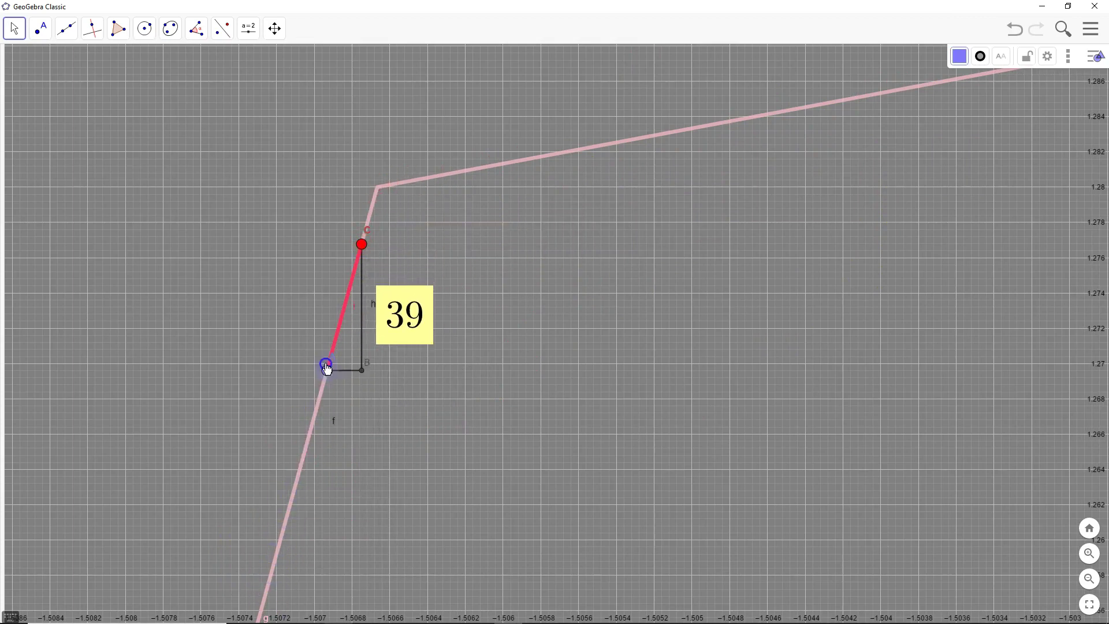
left_click_drag(339, 310, 375, 231)
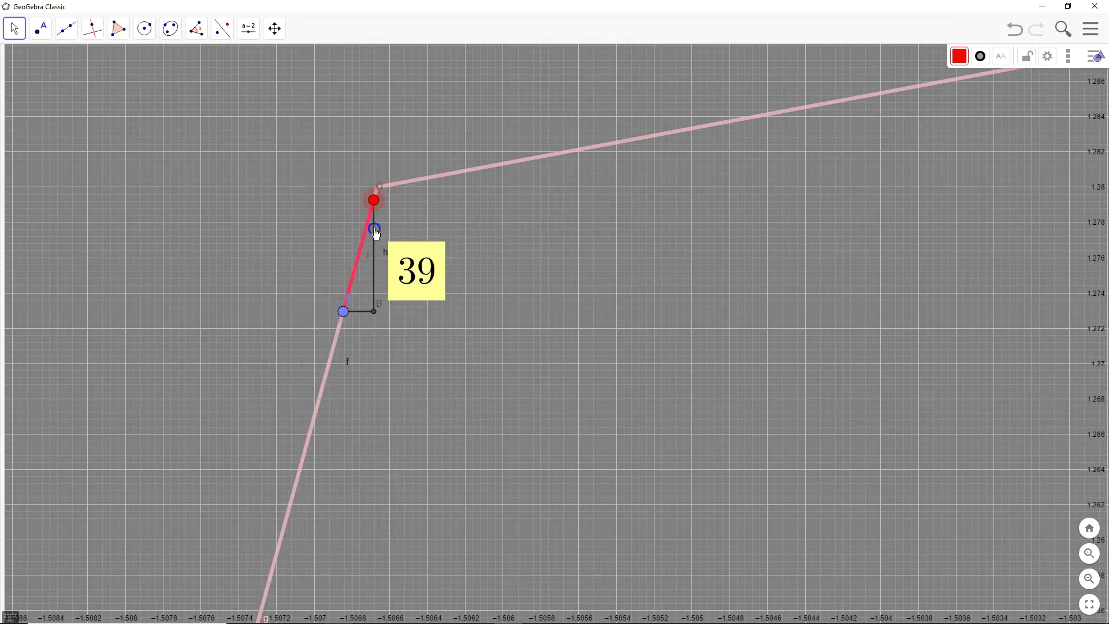
left_click(349, 316)
left_click_drag(379, 207, 369, 252)
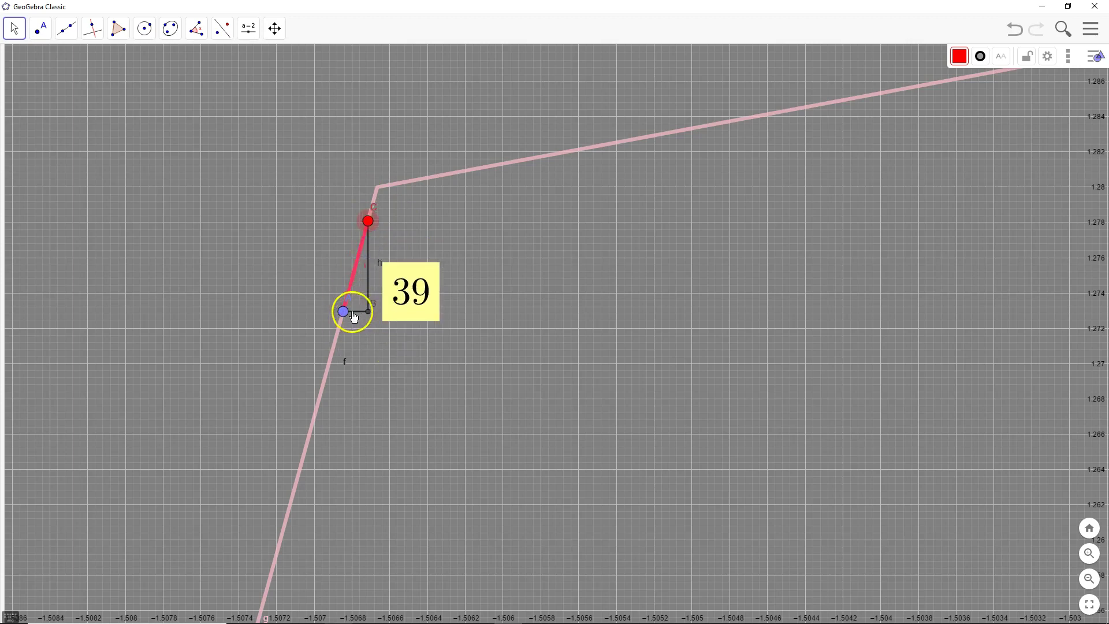
left_click_drag(343, 317, 376, 213)
scroll(376, 213, "up", 5)
scroll(374, 211, "up", 3)
left_click_drag(392, 108, 390, 115)
left_click_drag(375, 181, 358, 264)
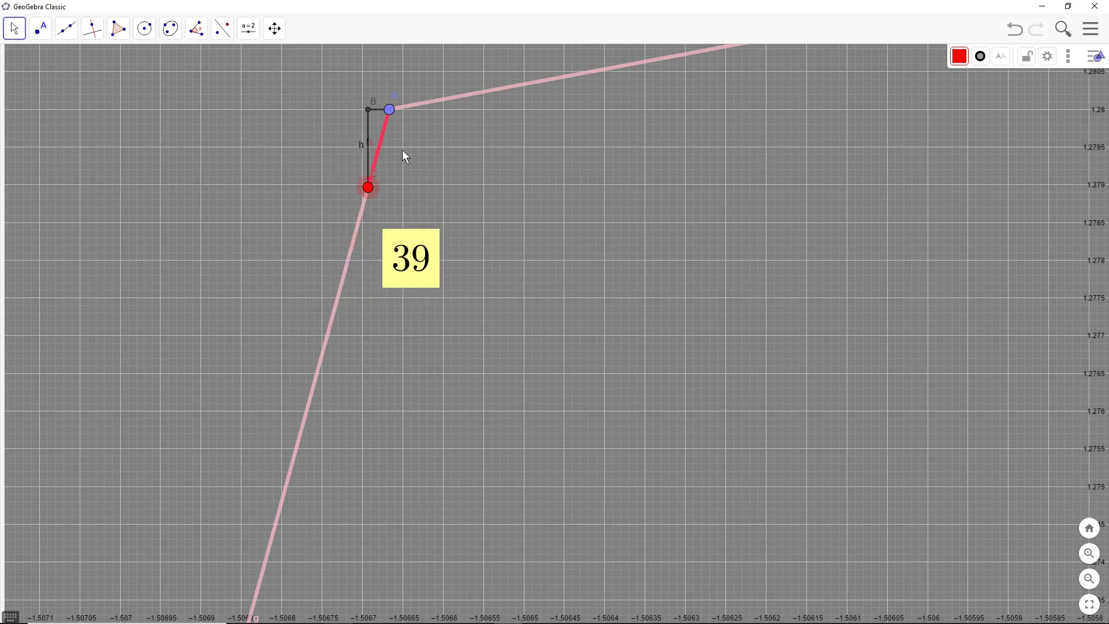
left_click_drag(337, 193, 370, 115)
Step: Recentre and zoom on the corner, then drag C onto the flatter side for slope 2.02
left_click(396, 188)
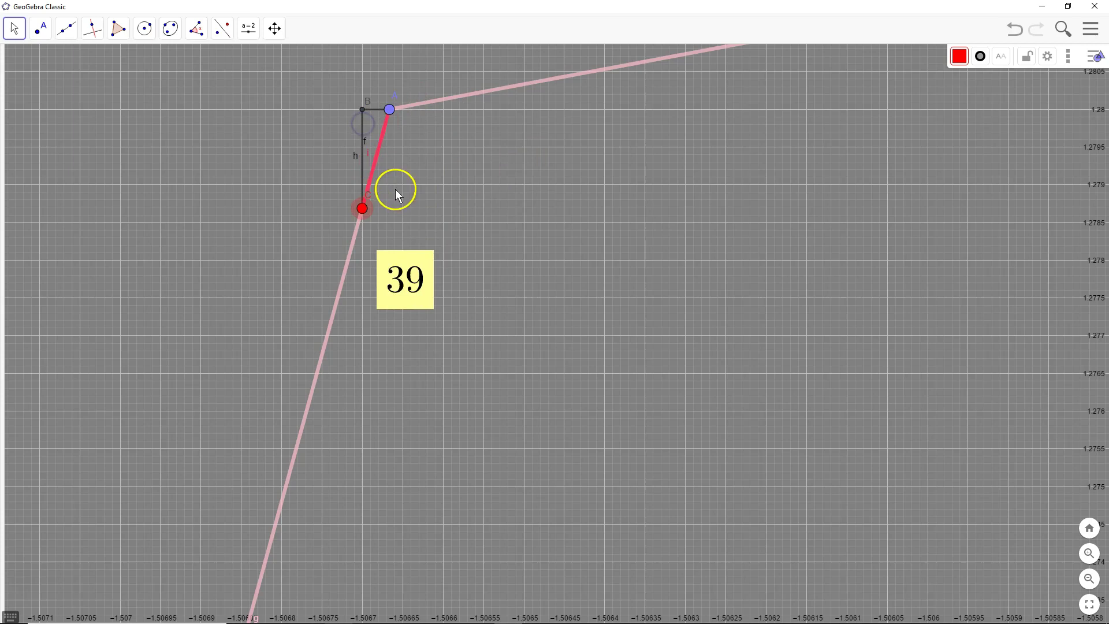
left_click_drag(413, 62, 507, 87)
scroll(465, 126, "up", 8)
scroll(497, 138, "up", 5)
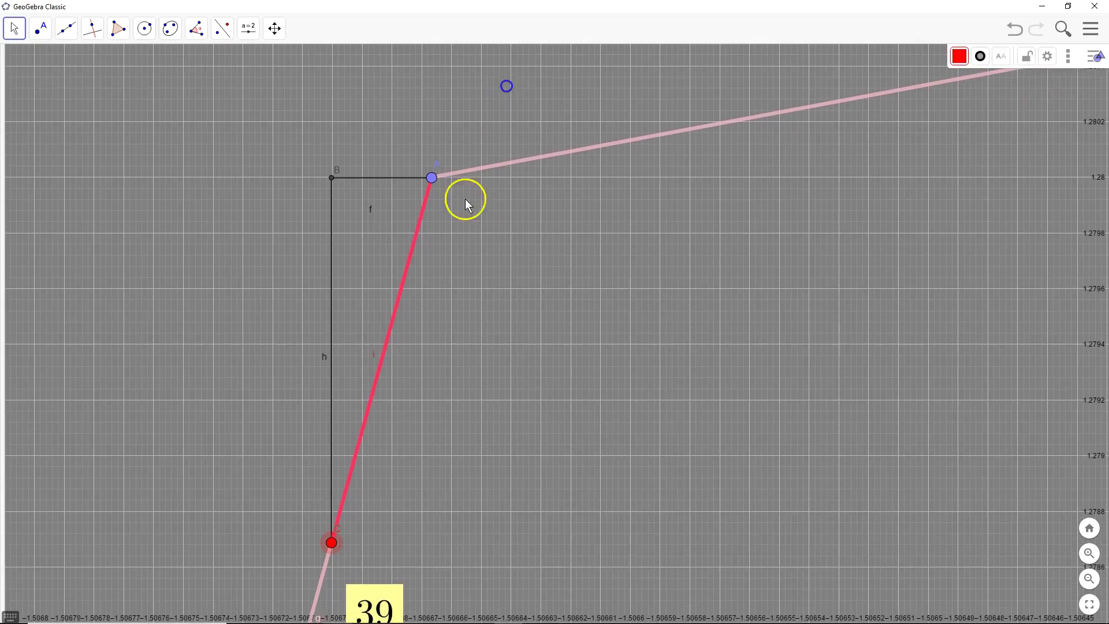
left_click_drag(331, 548, 614, 313)
Step: Zoom in at corner A and drag C left until it nearly touches A, slope 2.17
left_click(484, 169)
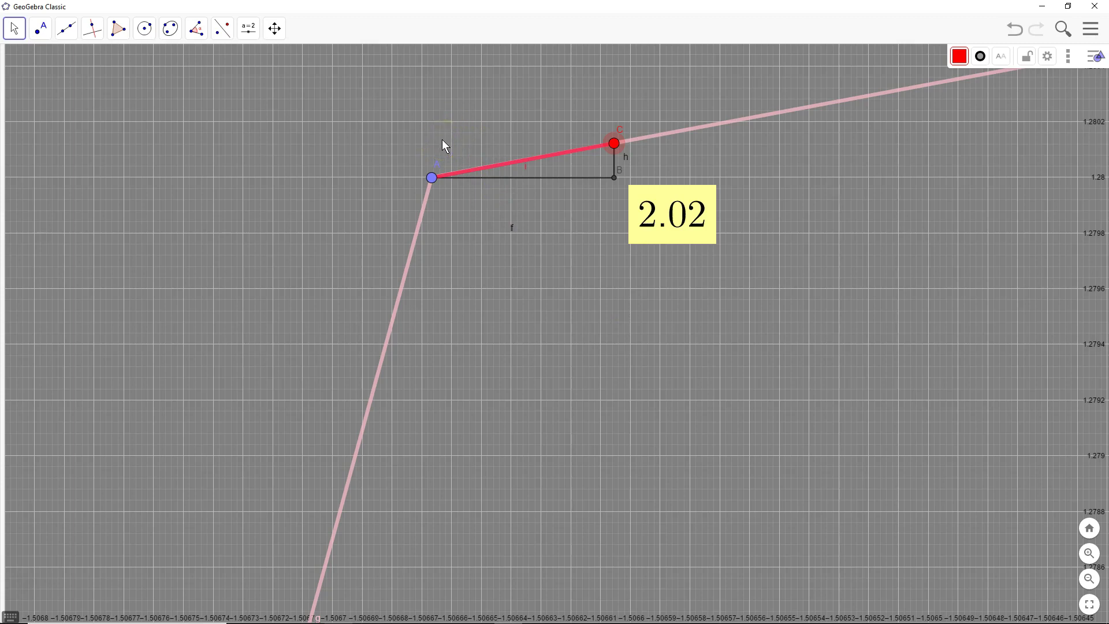
left_click_drag(435, 177, 449, 161)
scroll(419, 171, "up", 4)
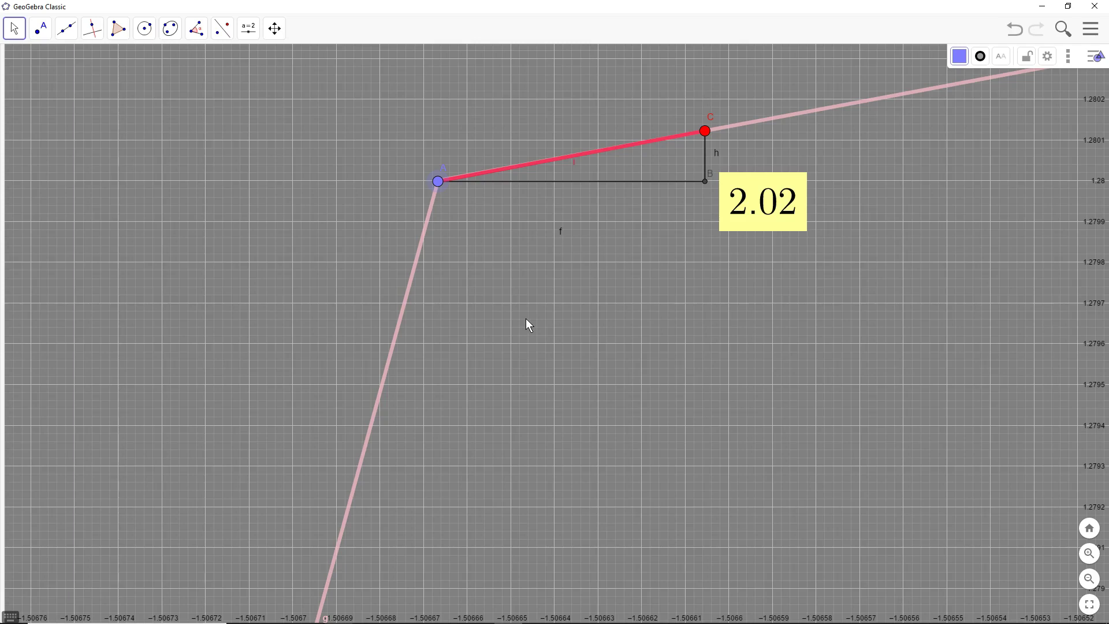
left_click_drag(705, 131, 476, 188)
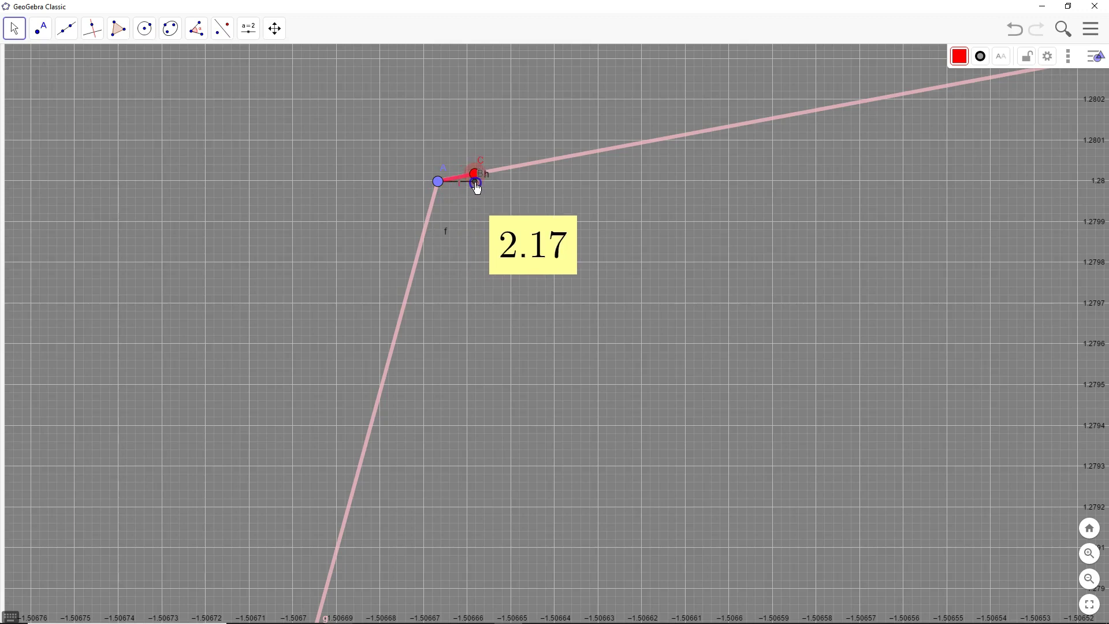
Step: Zoom far into the corner and slide C left past A onto the steep side
scroll(449, 185, "up", 10)
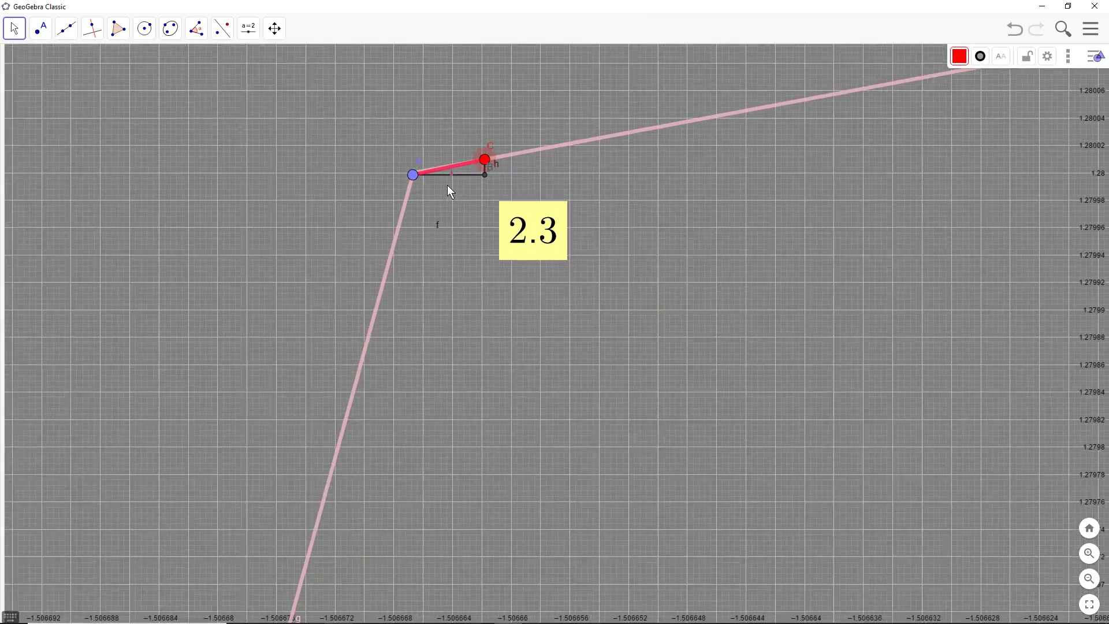
scroll(446, 186, "up", 8)
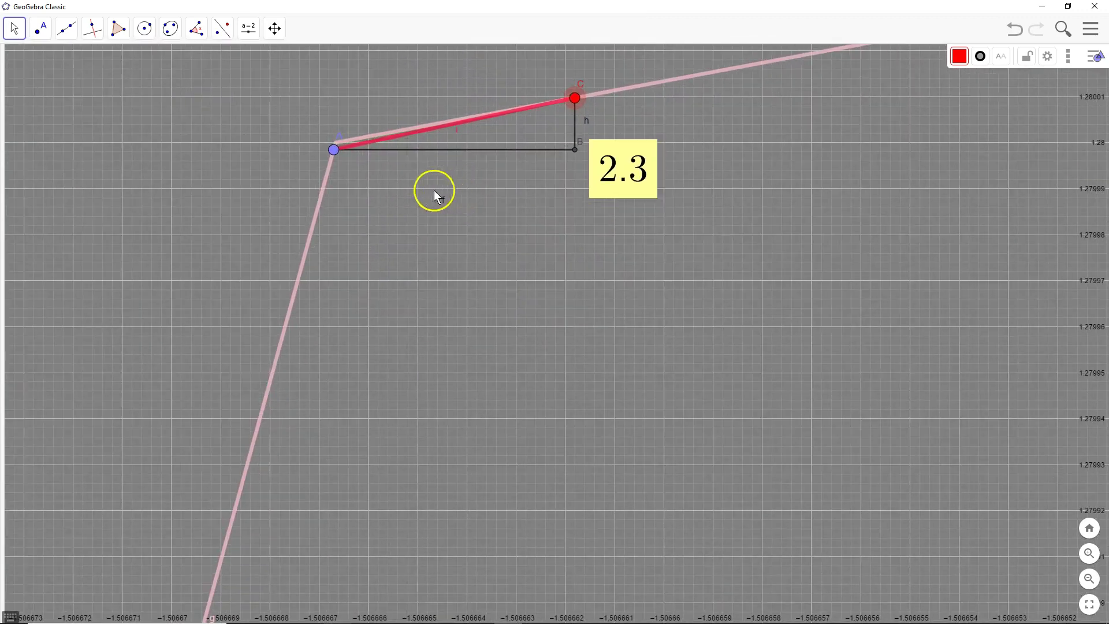
scroll(324, 147, "up", 3)
scroll(346, 151, "up", 1)
scroll(345, 152, "down", 1)
left_click_drag(707, 75, 348, 147)
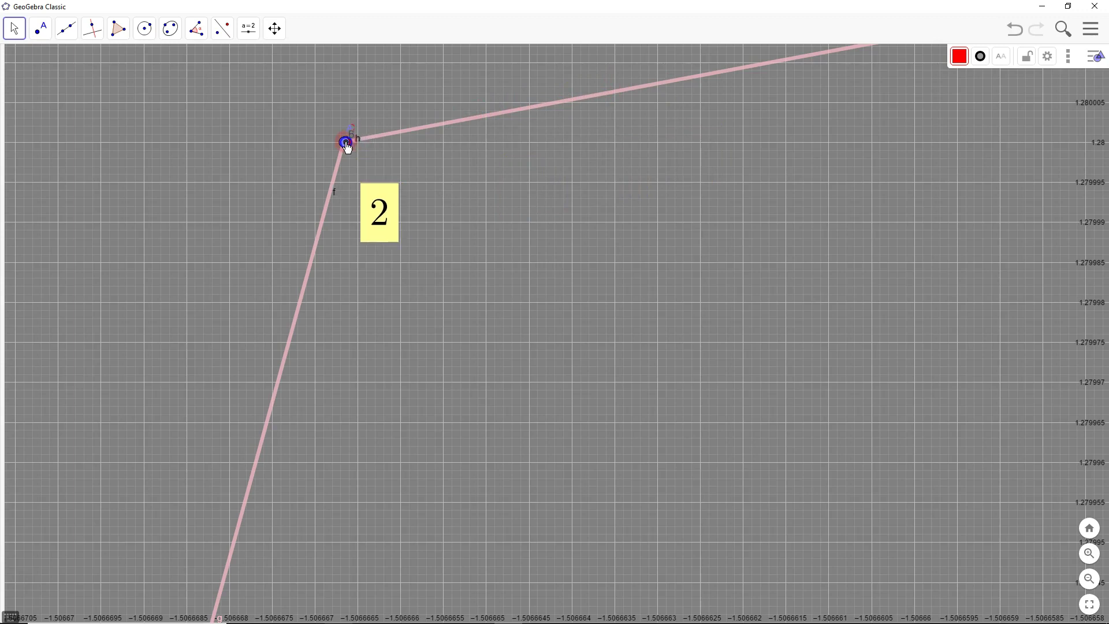
mouse_move(346, 148)
left_mouse_down()
mouse_move(334, 149)
mouse_move(347, 151)
left_mouse_up()
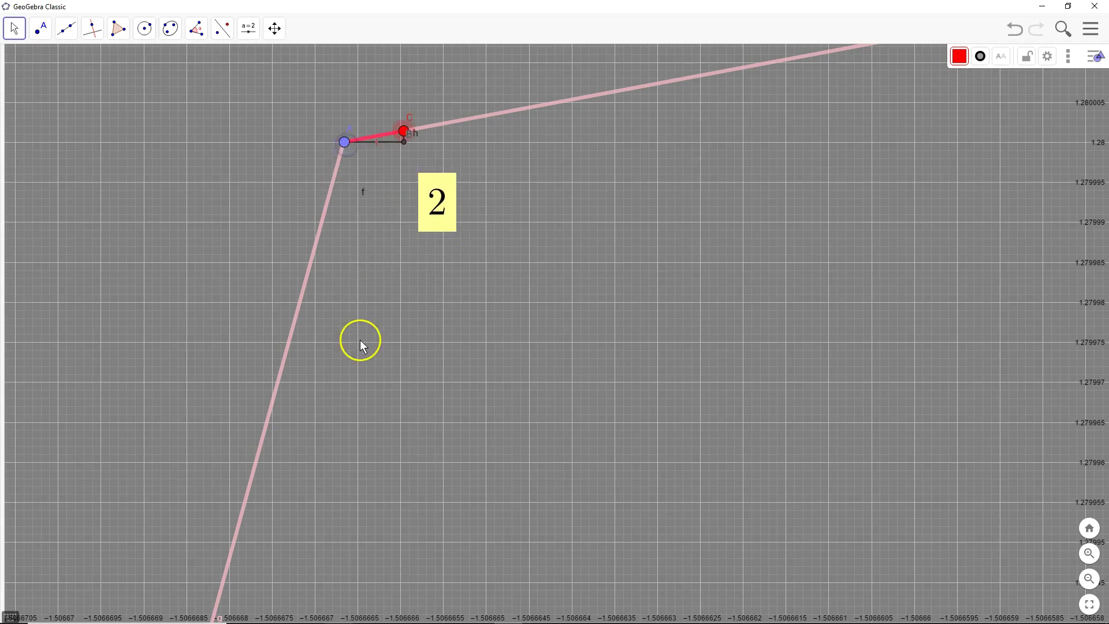
Step: Zoom out slightly and move C back just right of A, where the slope reads 2
scroll(363, 310, "down", 1)
scroll(363, 308, "down", 2)
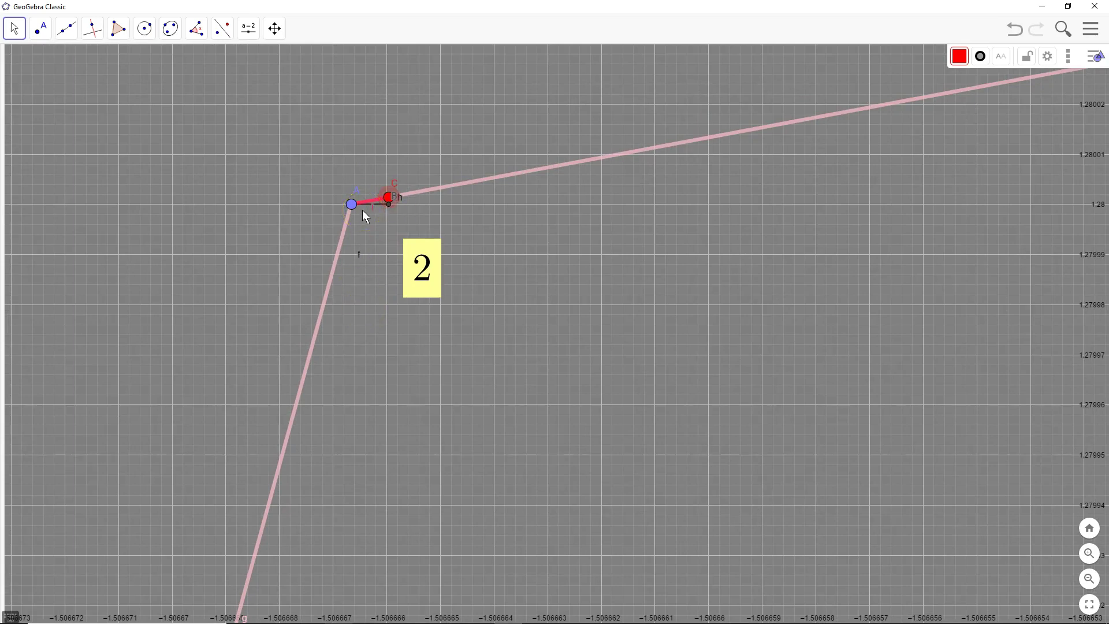
scroll(357, 281, "down", 4)
scroll(358, 291, "down", 2)
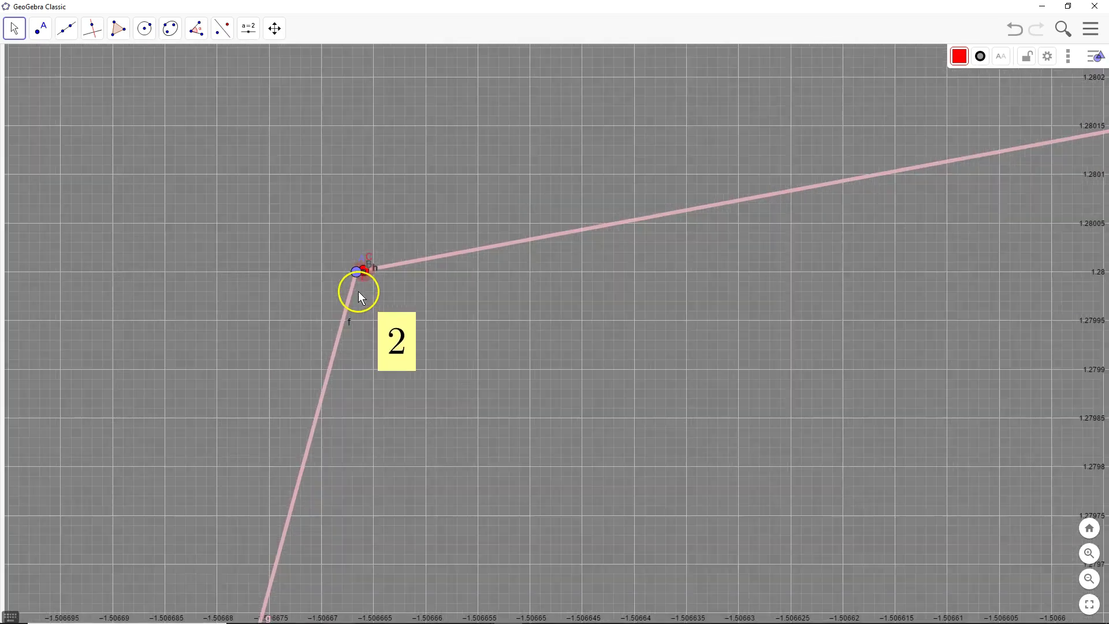
left_click_drag(364, 265, 512, 241)
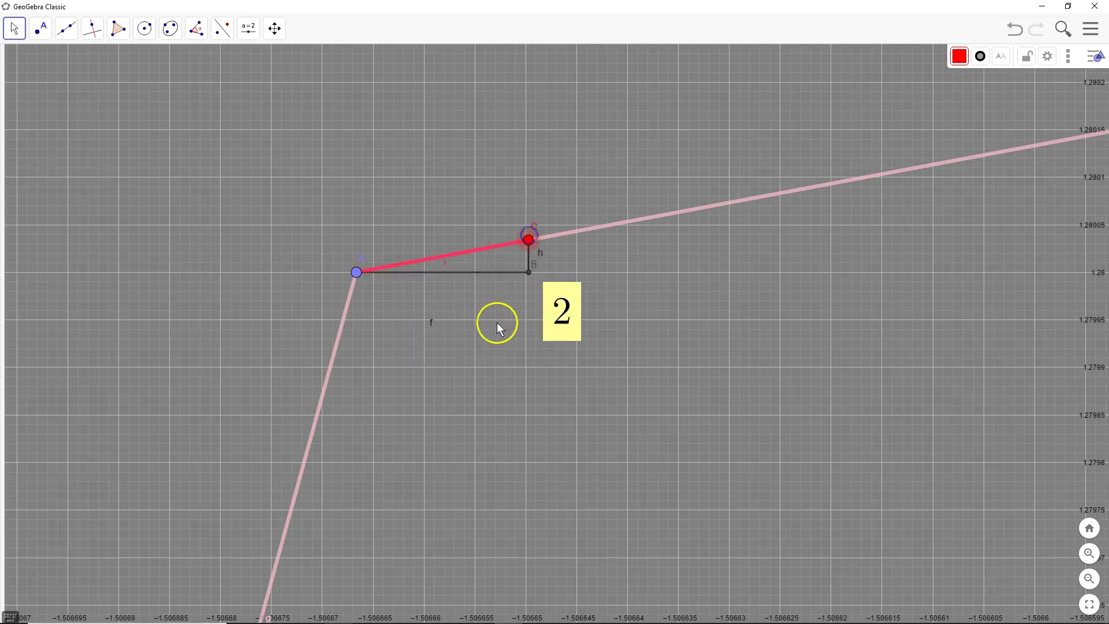
scroll(497, 322, "down", 4)
scroll(474, 420, "down", 2)
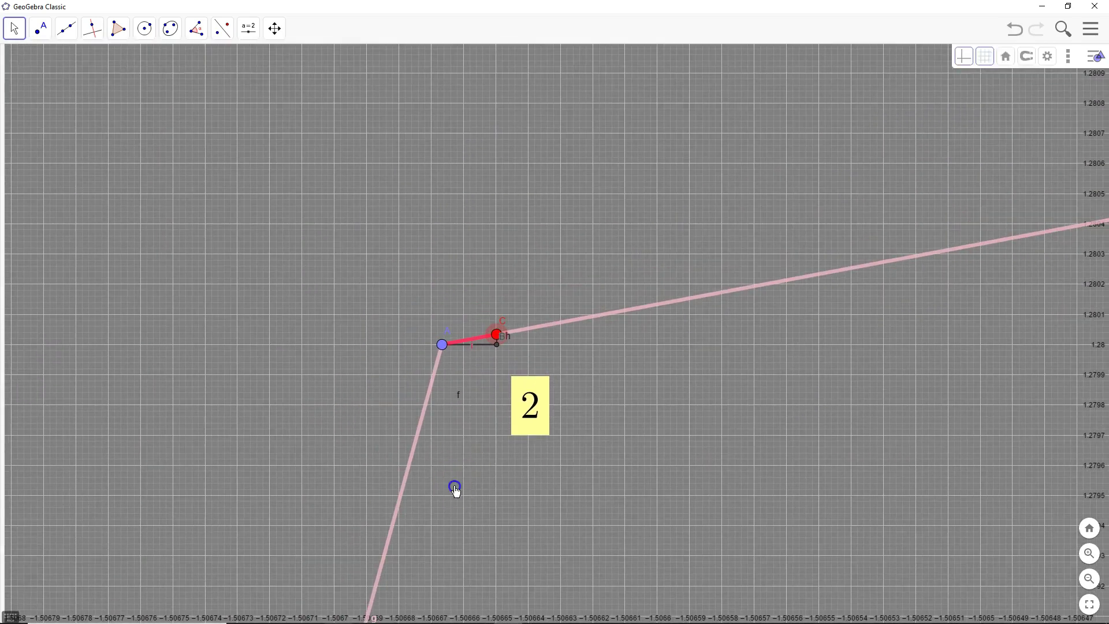